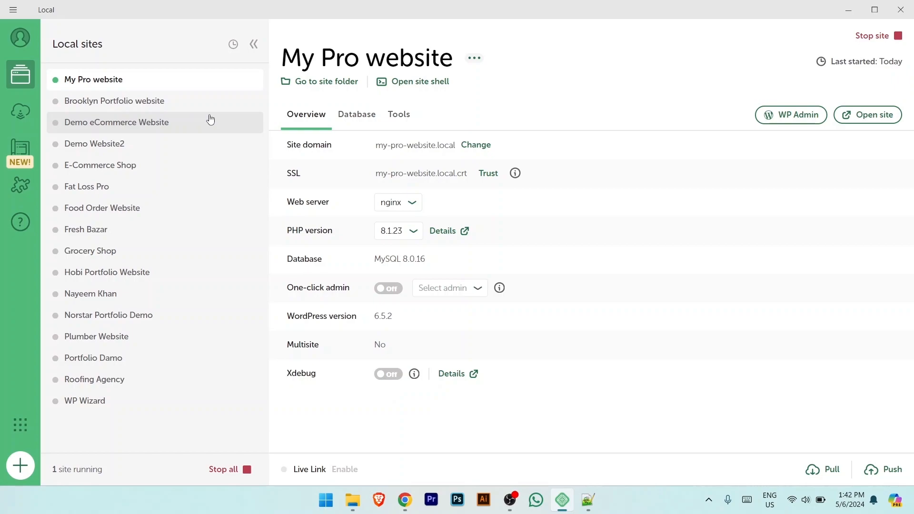
- Switch from Local to the browser, check the local site's address my-pro-website.local, and show the Nightlife site
click(851, 14)
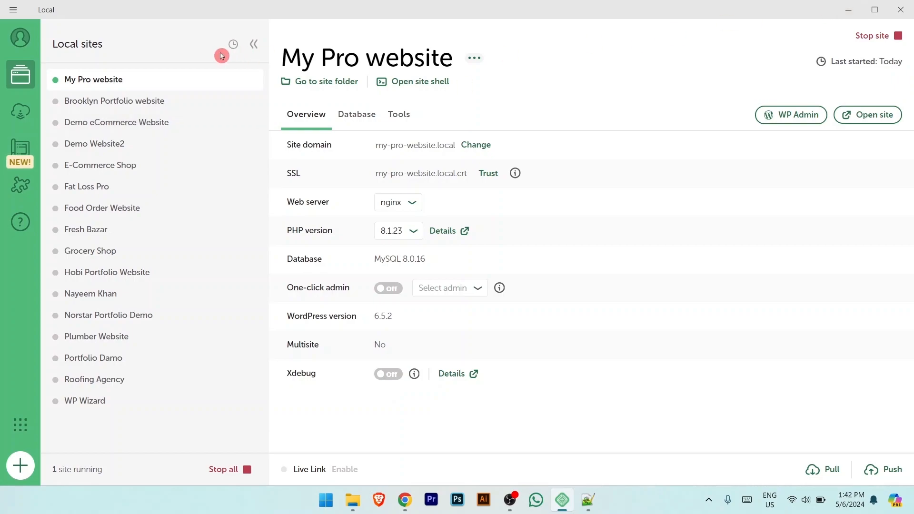
click(852, 14)
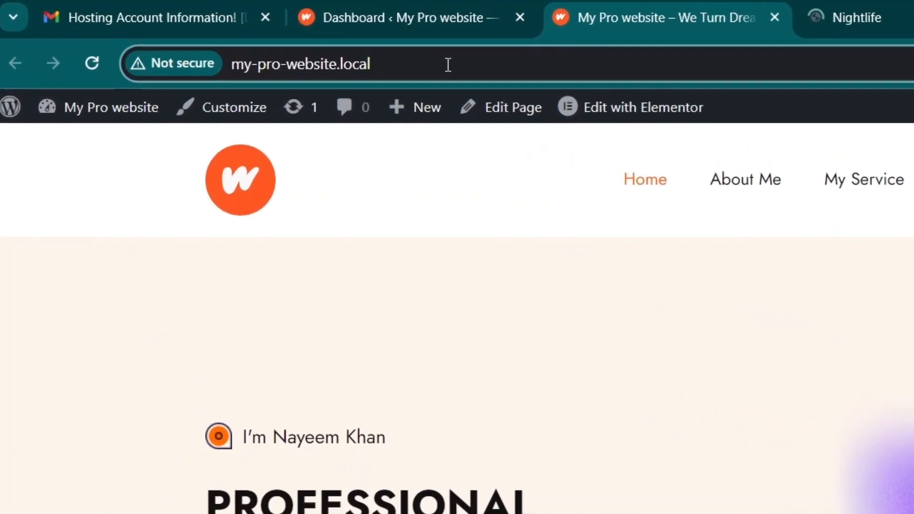
drag(213, 38, 134, 38)
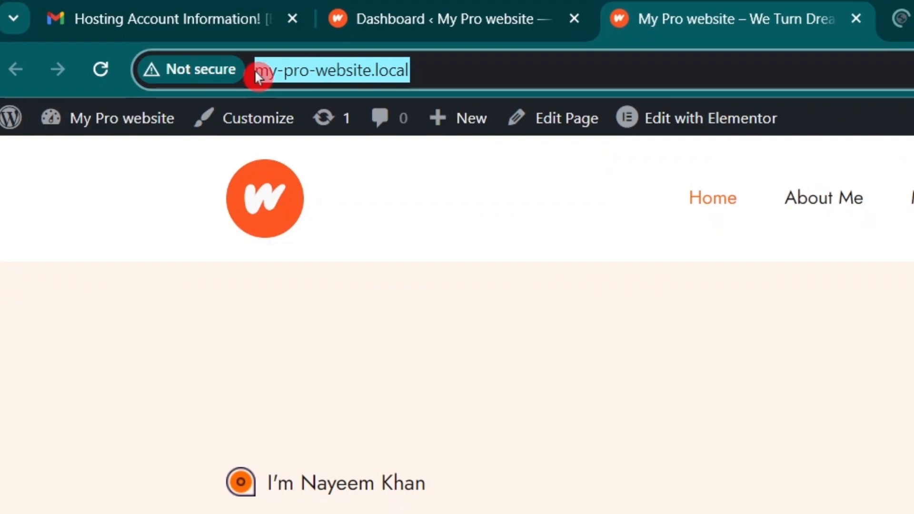
click(431, 77)
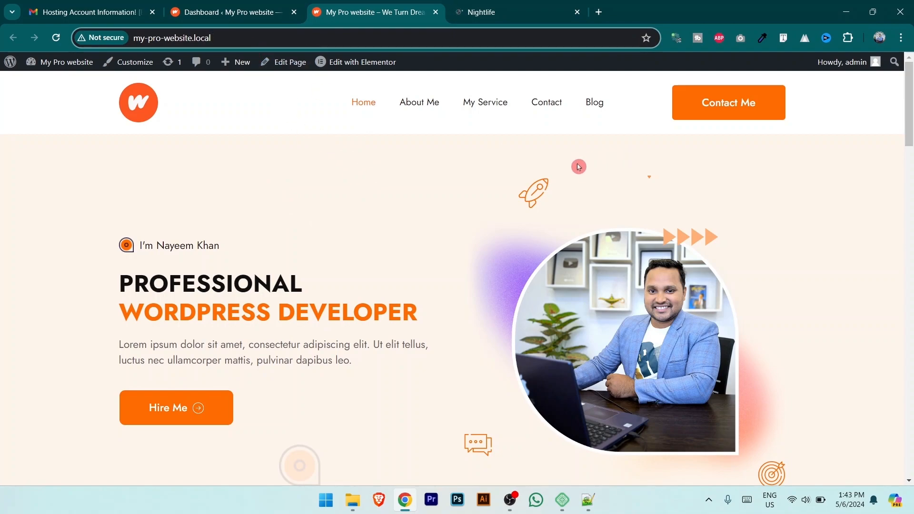
key(Return)
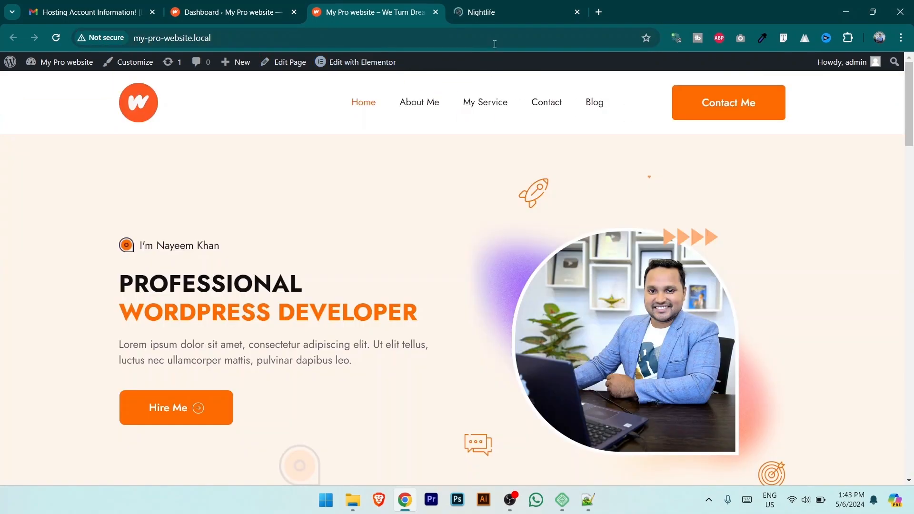
click(493, 14)
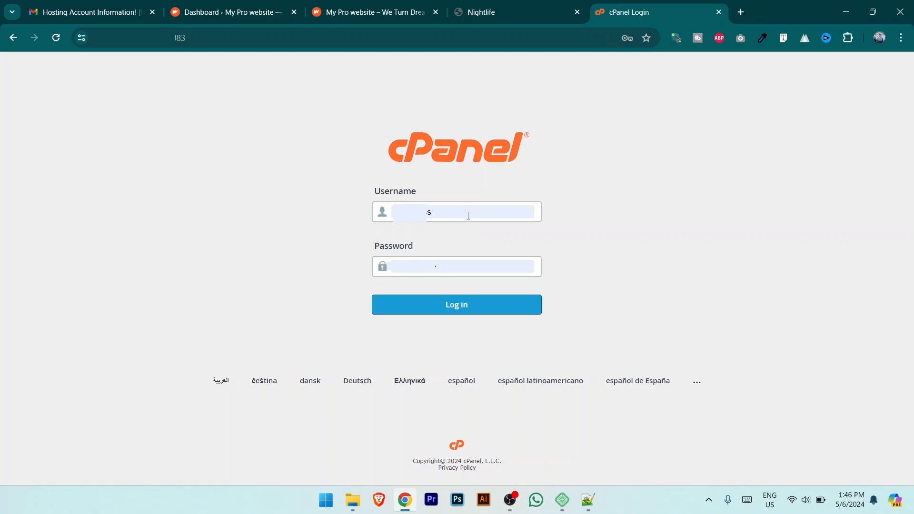
- Log in to cPanel and open the WordPress installation form in Softaculous
click(480, 307)
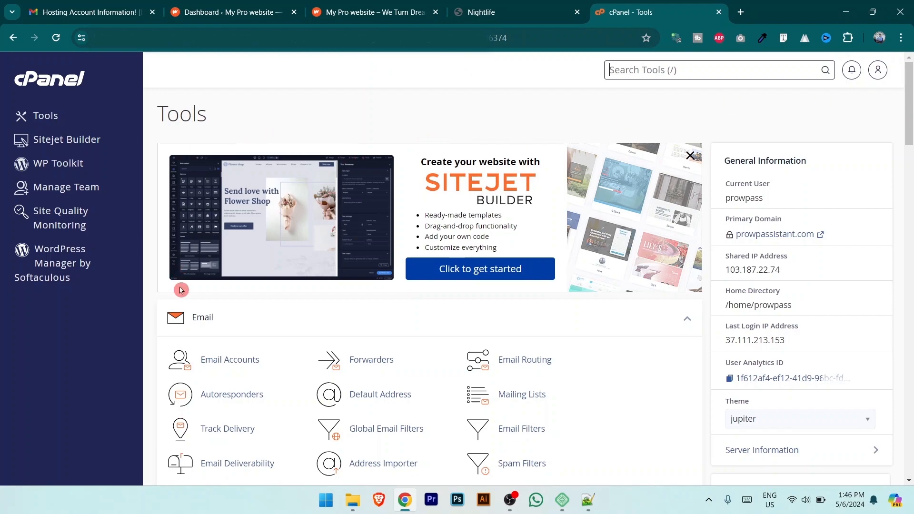
scroll(409, 249, down, 20)
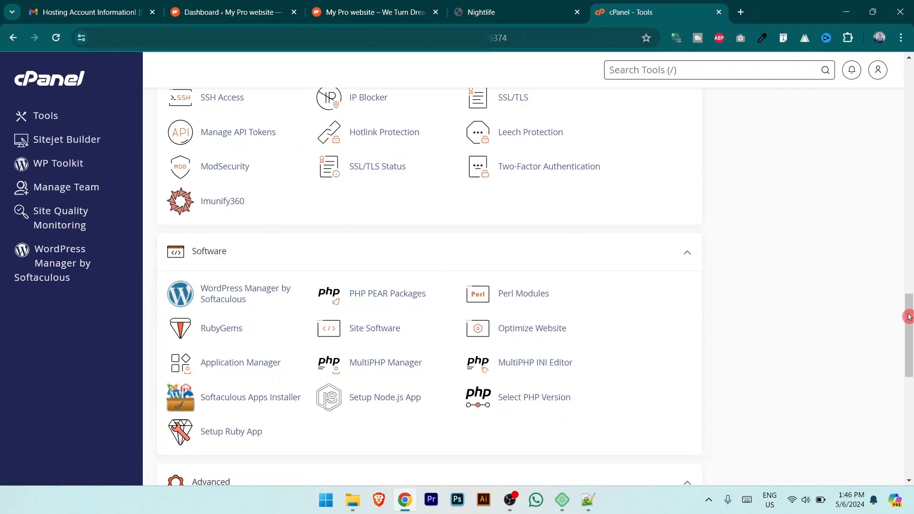
drag(909, 320, 910, 420)
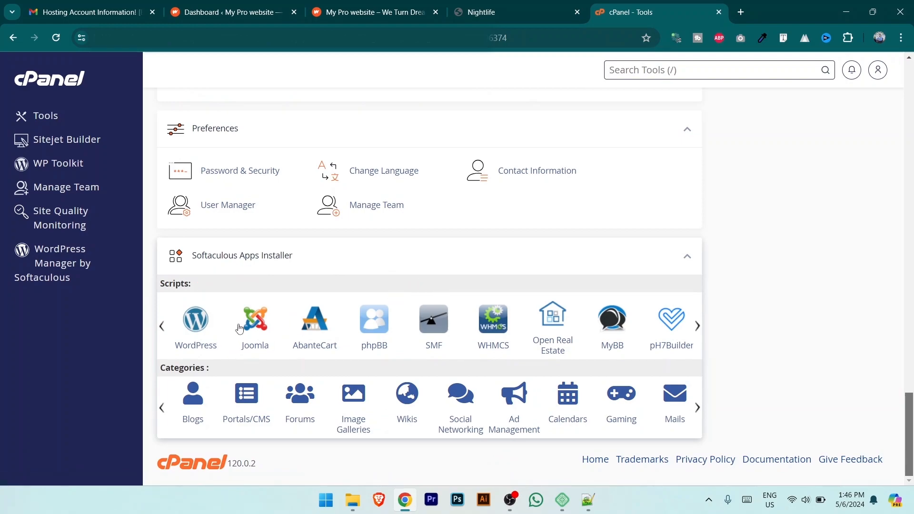
click(192, 323)
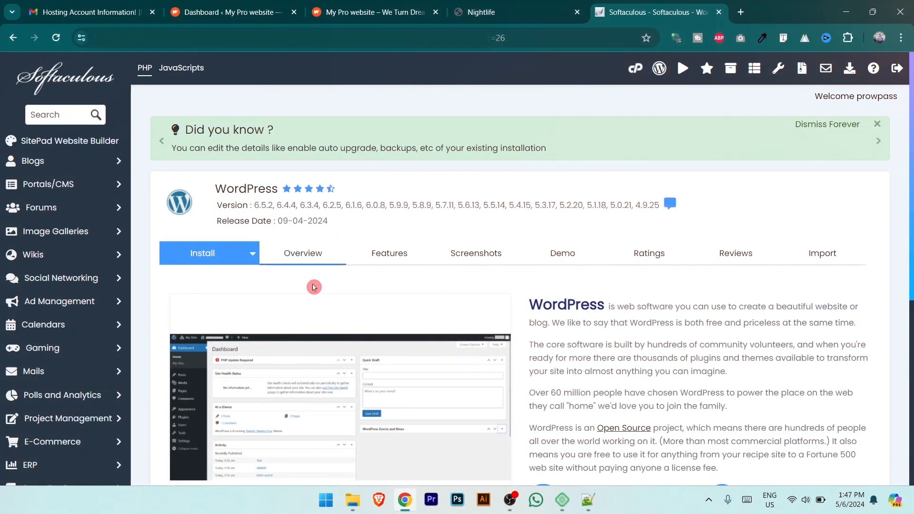
scroll(314, 287, down, 7)
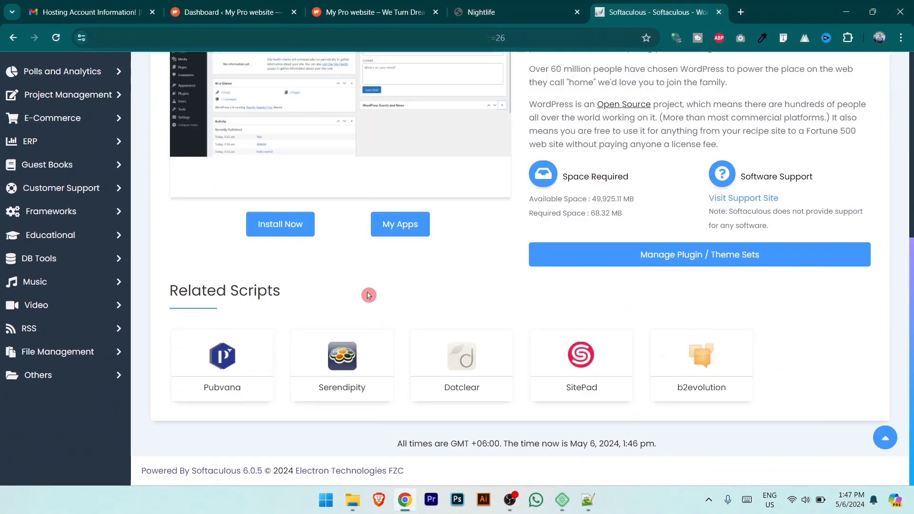
click(281, 232)
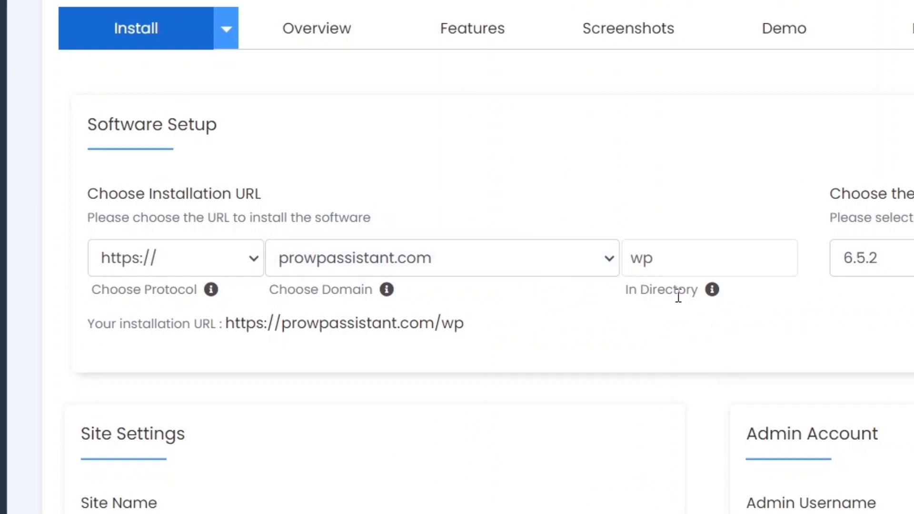
- Clear the installation directory so WordPress installs at the root of prowpassistant.com, keeping version 6.5.2
click(688, 258)
drag(687, 257, 601, 264)
key(BackSpace)
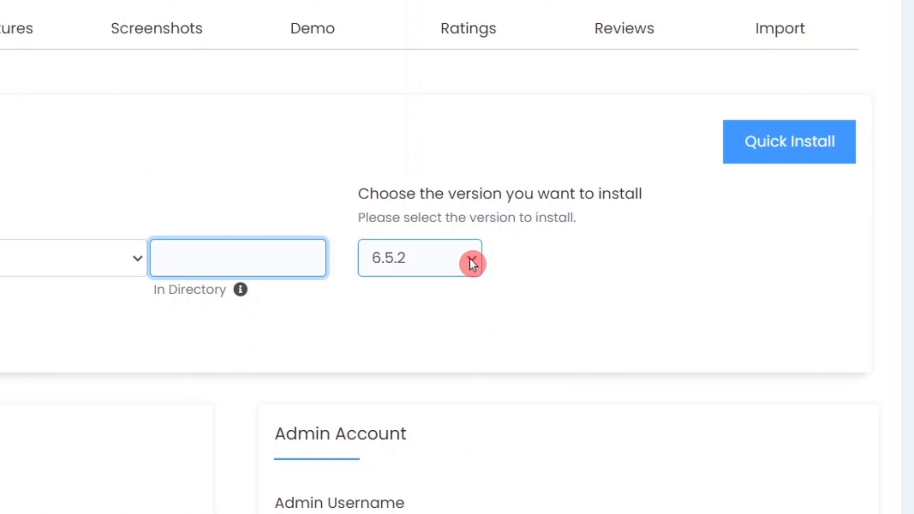
click(470, 260)
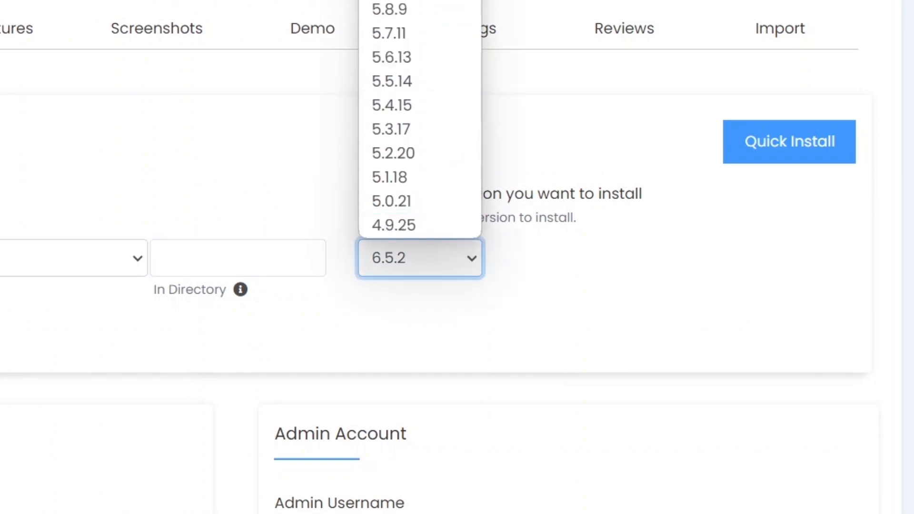
click(423, 240)
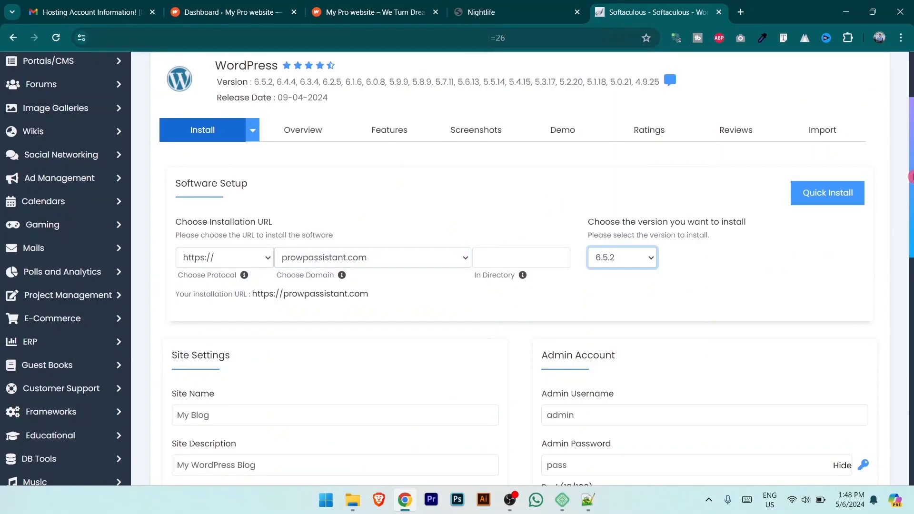
- Name the site Pro WP Assistant in the site settings and install WordPress
scroll(912, 213, down, 2)
drag(911, 213, 911, 253)
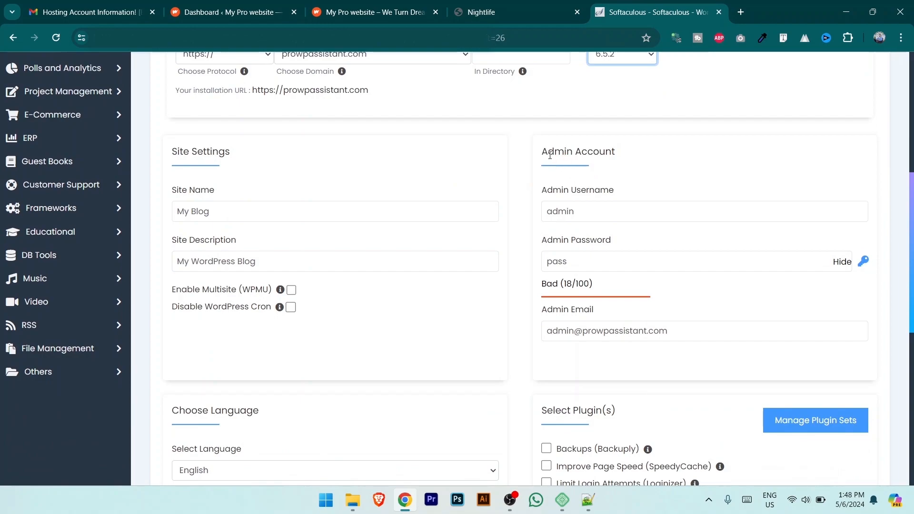
key(Tab)
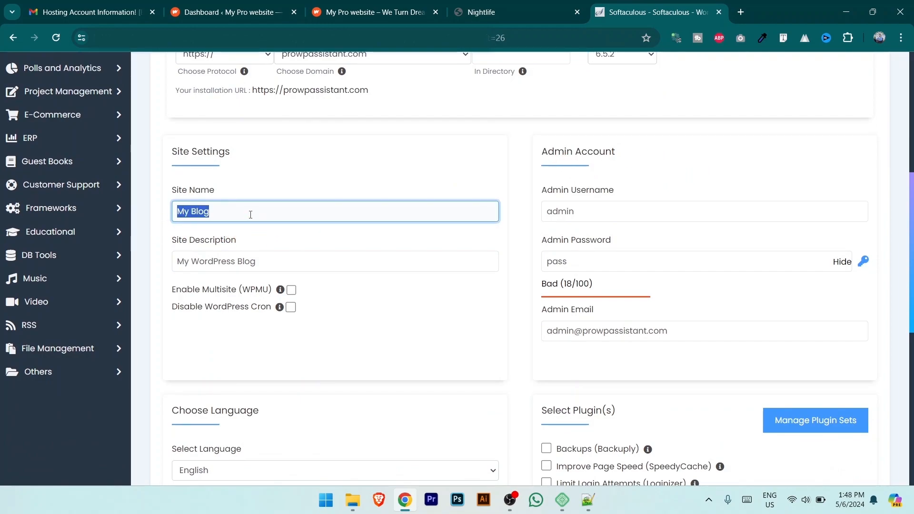
drag(284, 261, 164, 280)
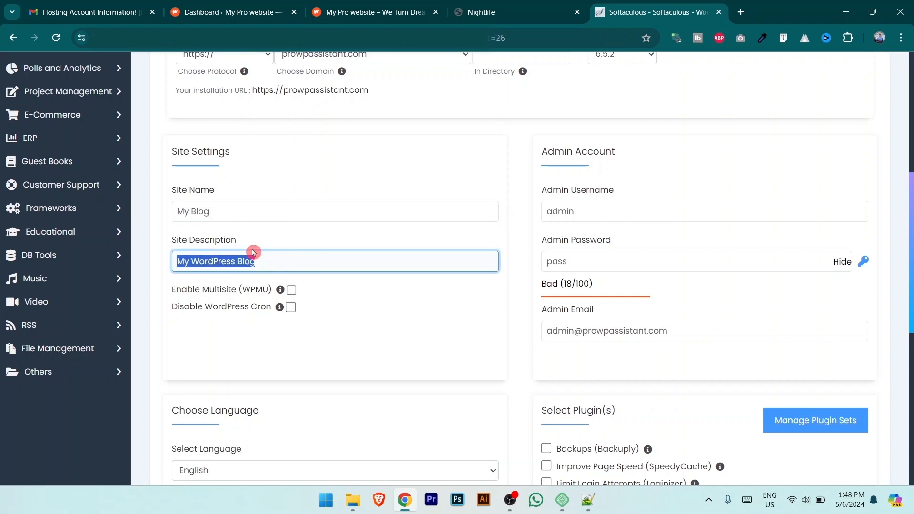
drag(258, 210, 224, 230)
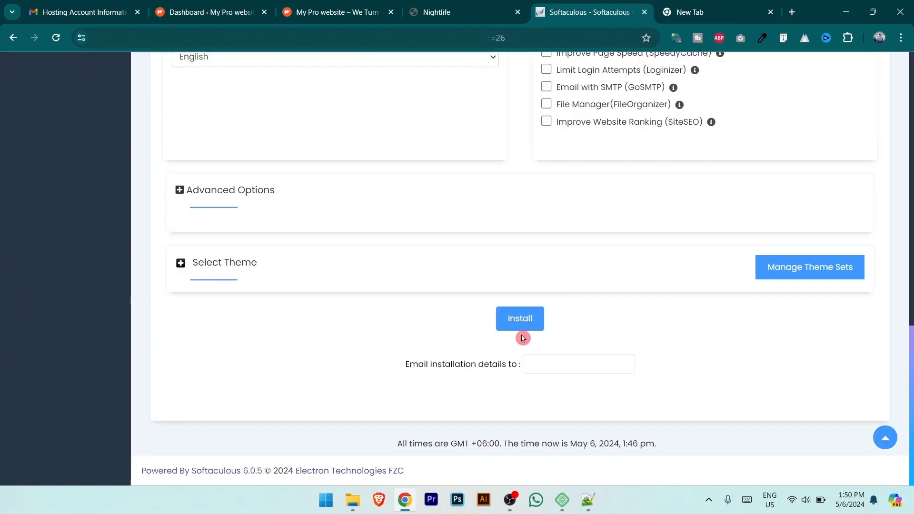
click(518, 326)
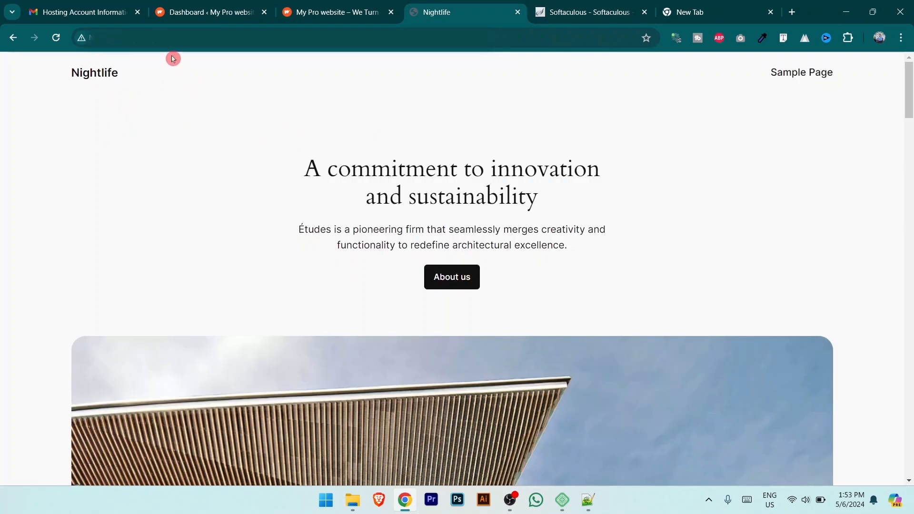
- Reload the live site, open its WordPress admin login page, and log in
click(56, 42)
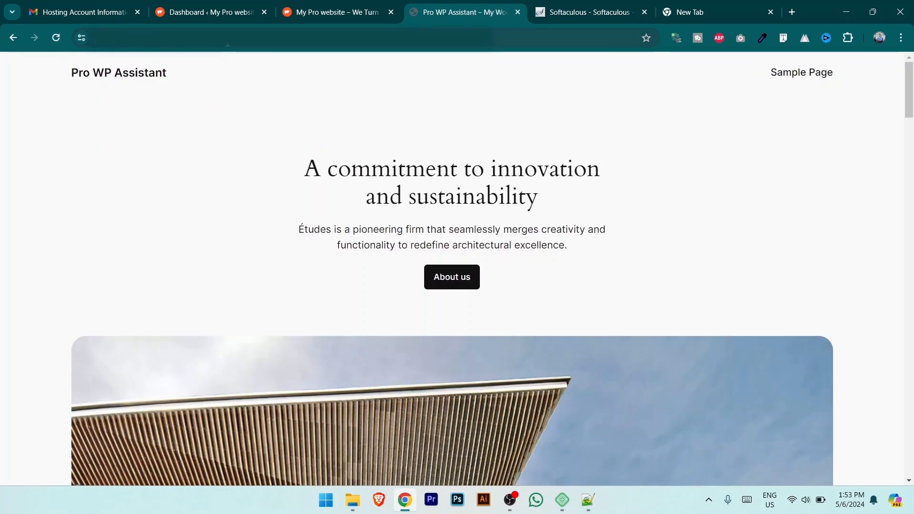
click(228, 42)
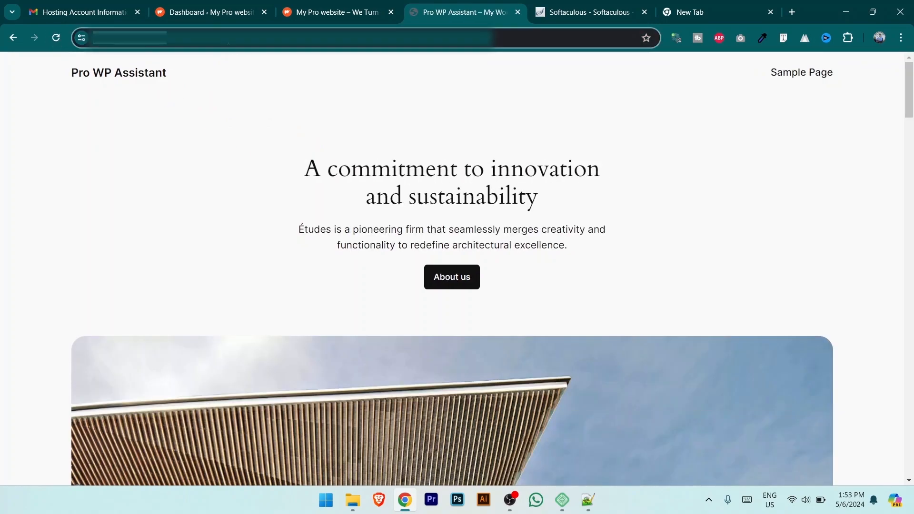
click(228, 40)
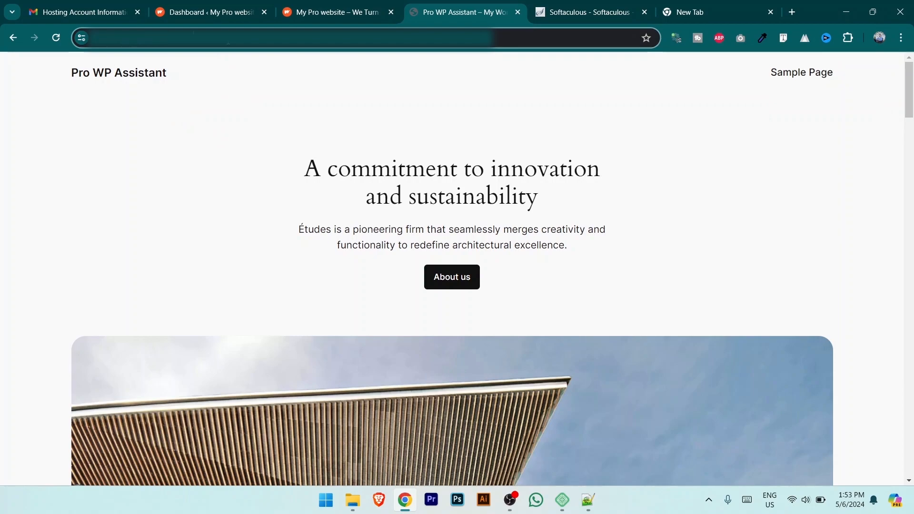
text(/)
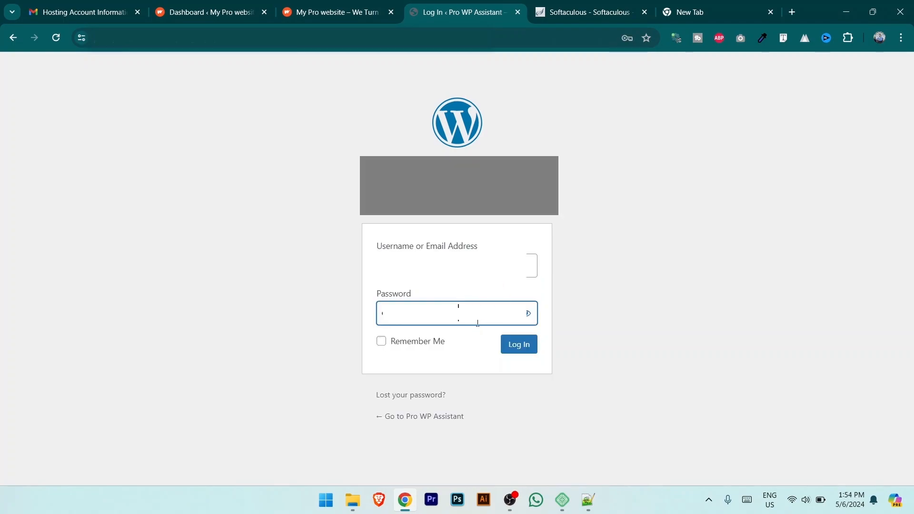
click(519, 354)
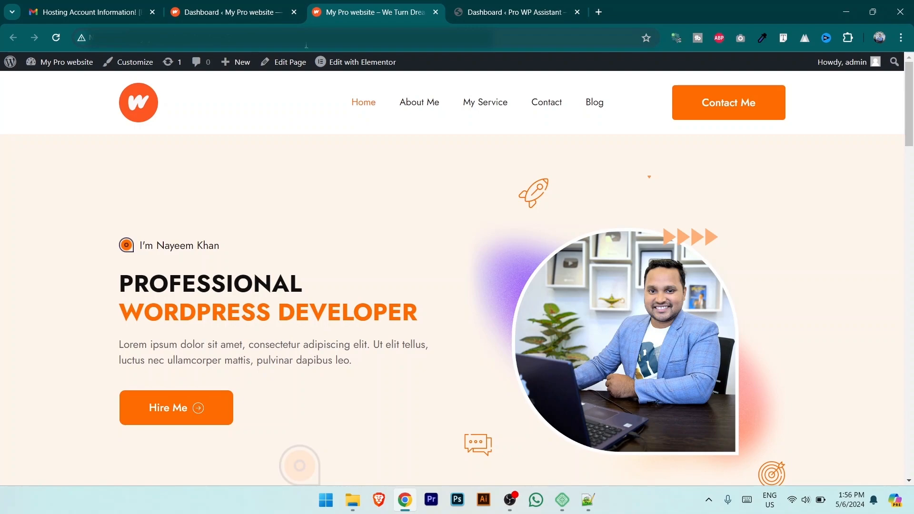
- Compare the new Pro WP Assistant dashboard with the finished local site's home page
click(512, 12)
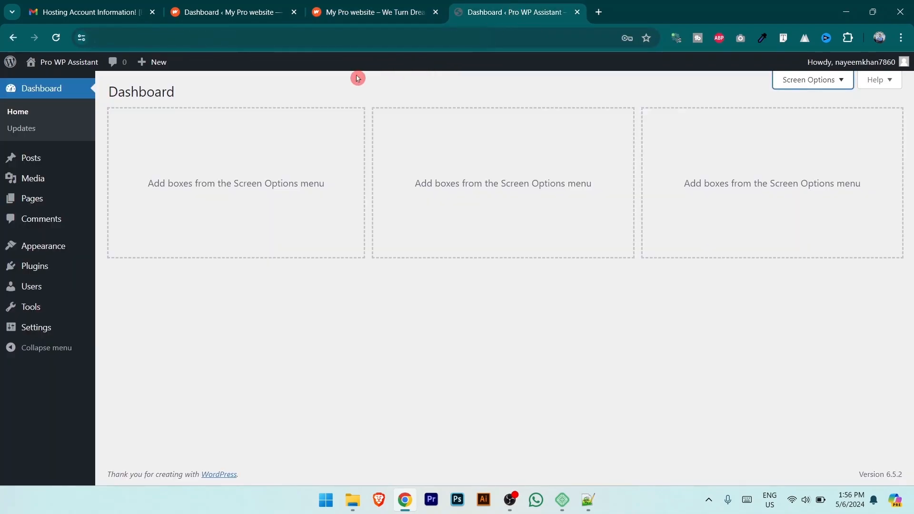
click(367, 4)
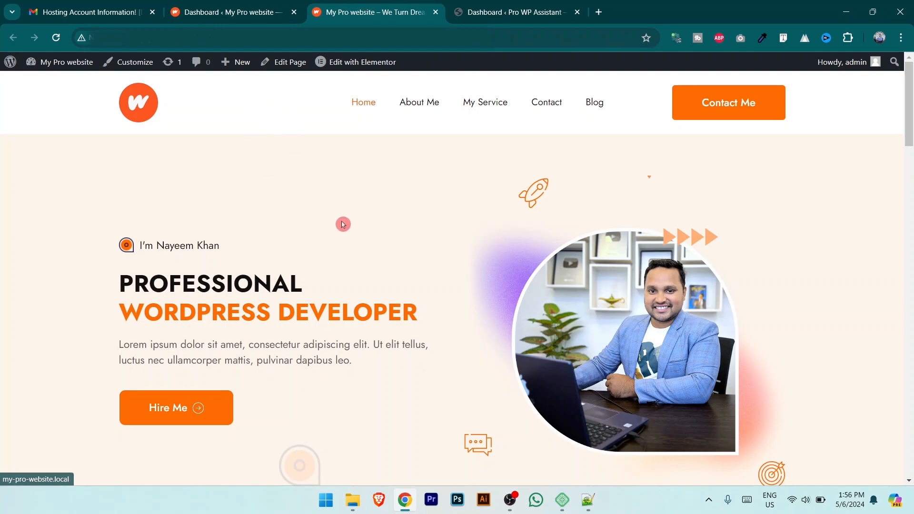
scroll(401, 209, down, 15)
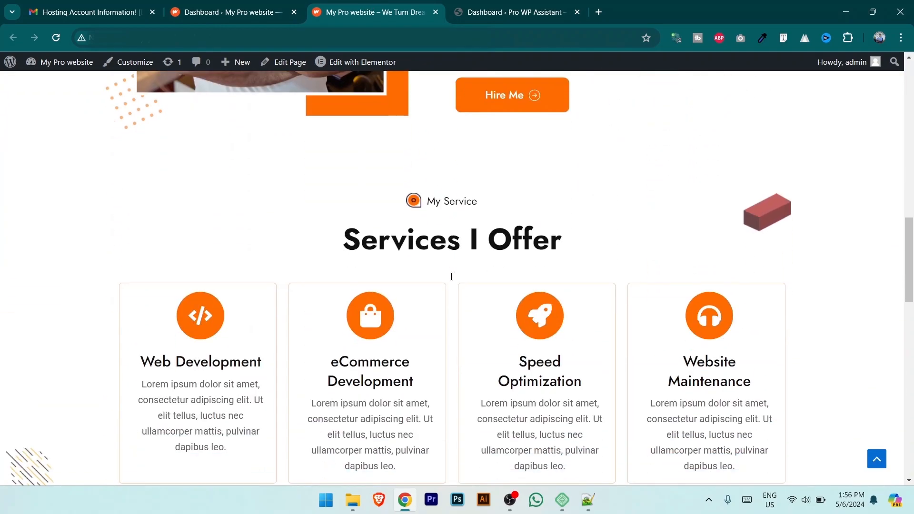
scroll(455, 279, up, 15)
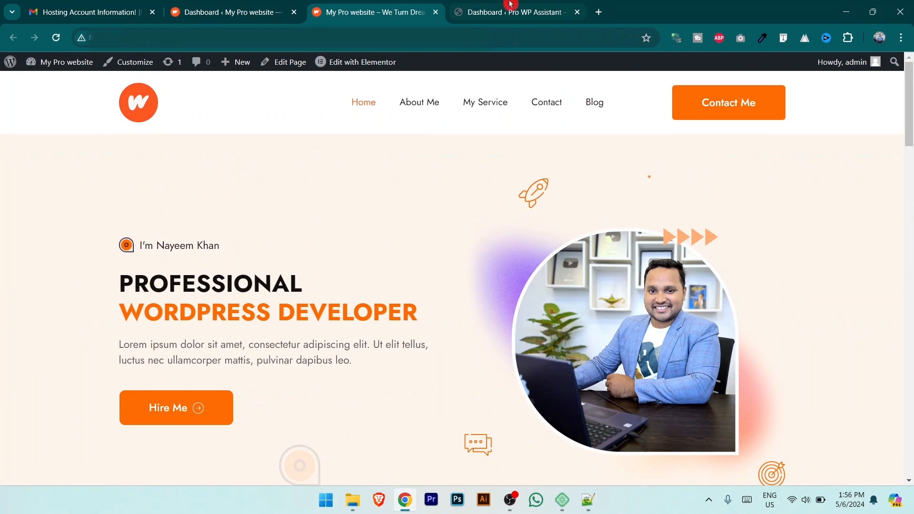
click(517, 12)
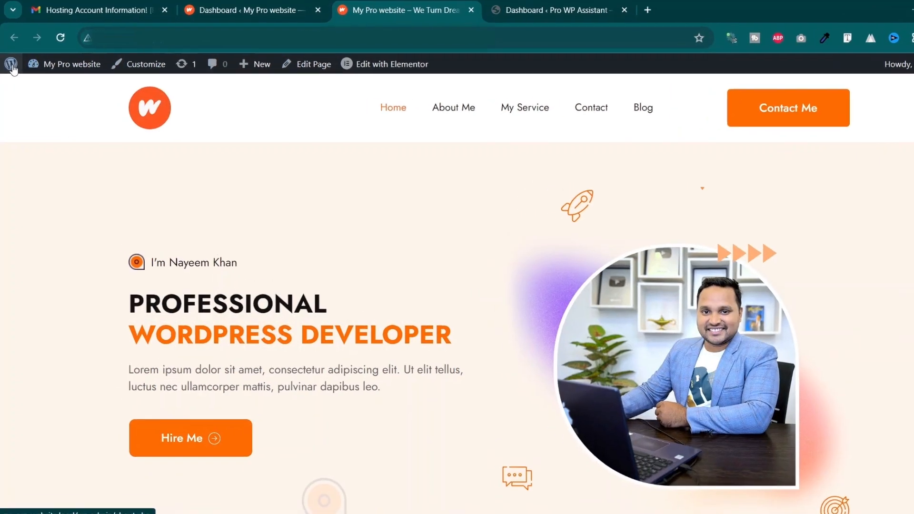
- Open the plugin installer in the local site's WordPress admin and find the All-in-One WP Migration and Backup plugin
mouse_move(10, 62)
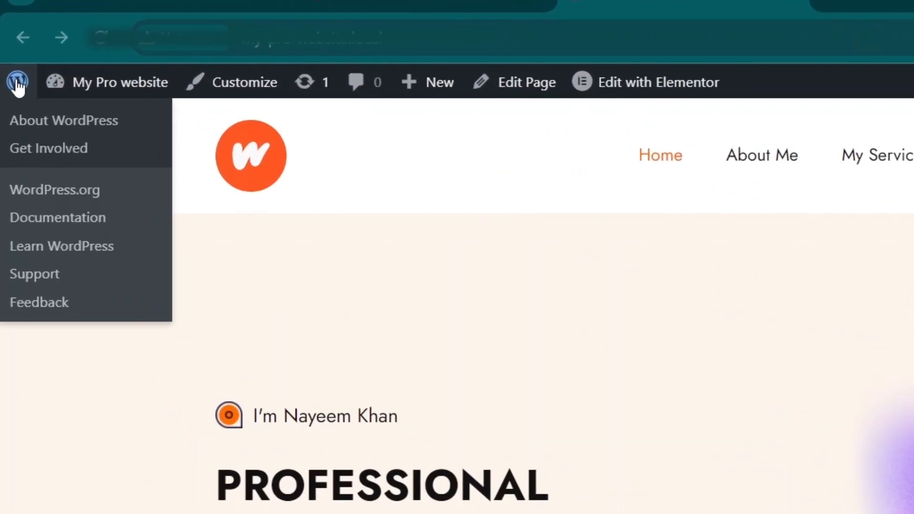
click(17, 119)
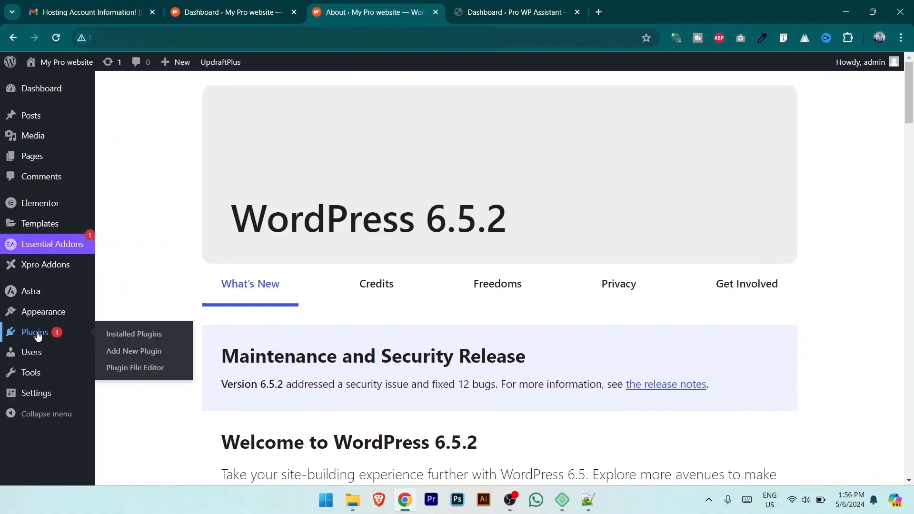
click(37, 337)
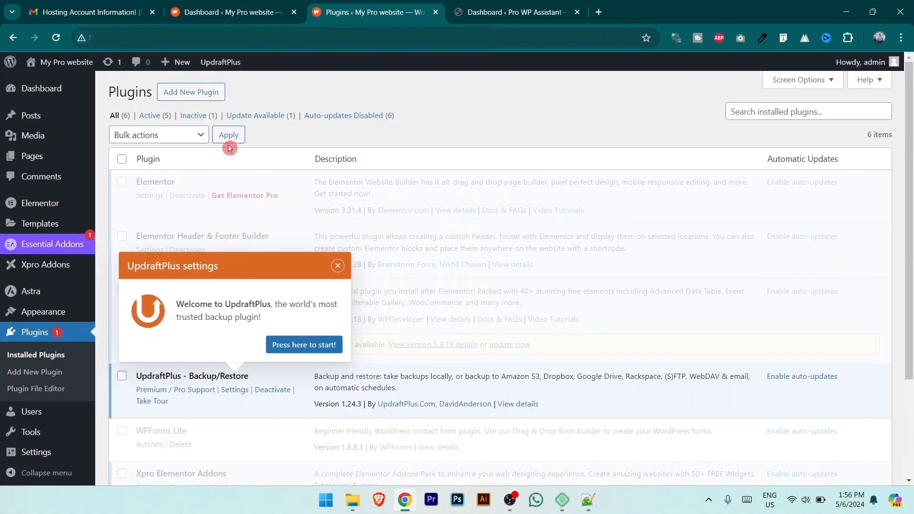
click(206, 92)
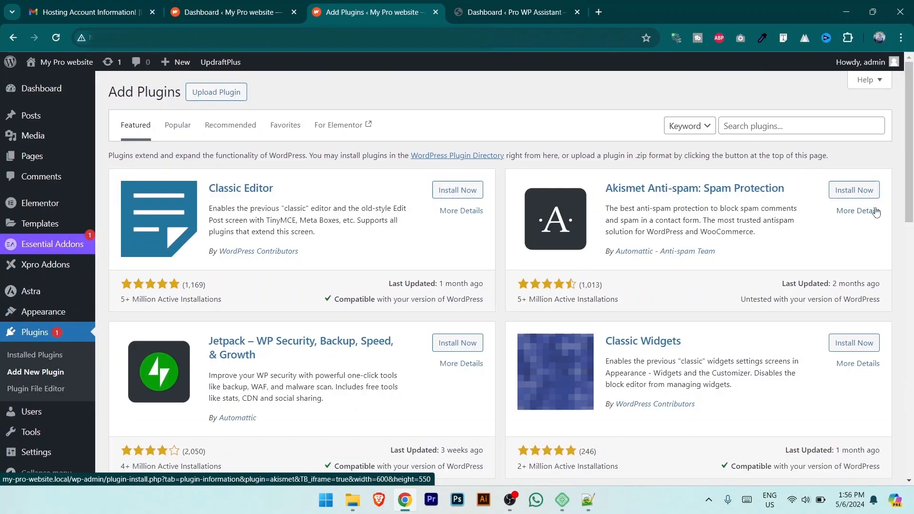
click(776, 125)
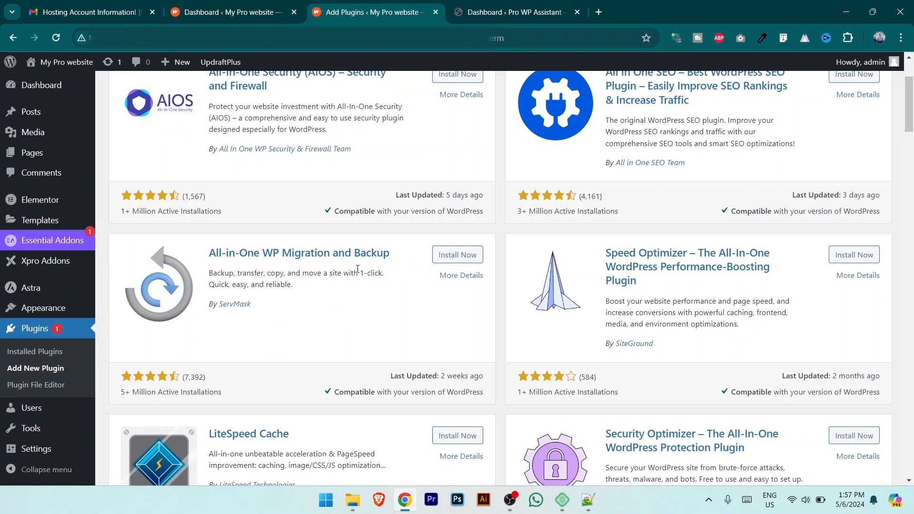
- Install and activate the All-in-One WP Migration and Backup plugin on the local site, and return to its dashboard
click(457, 255)
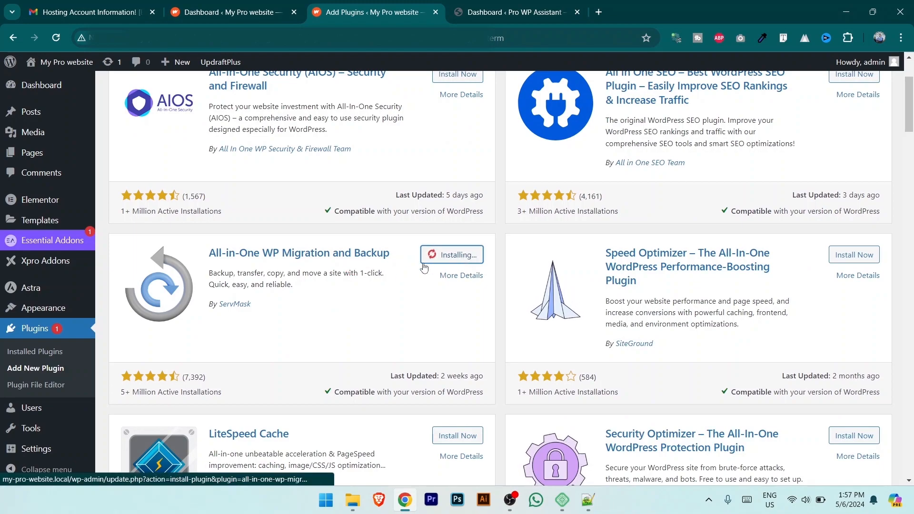
click(452, 255)
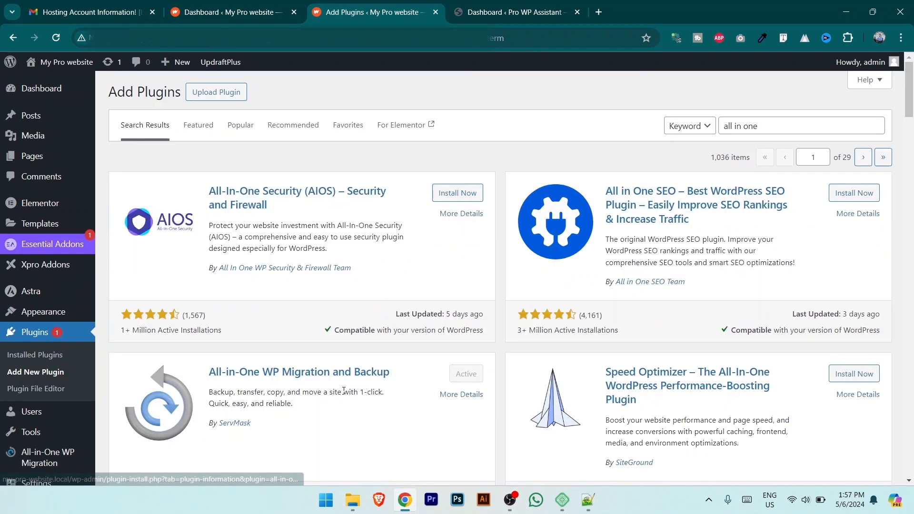
click(46, 91)
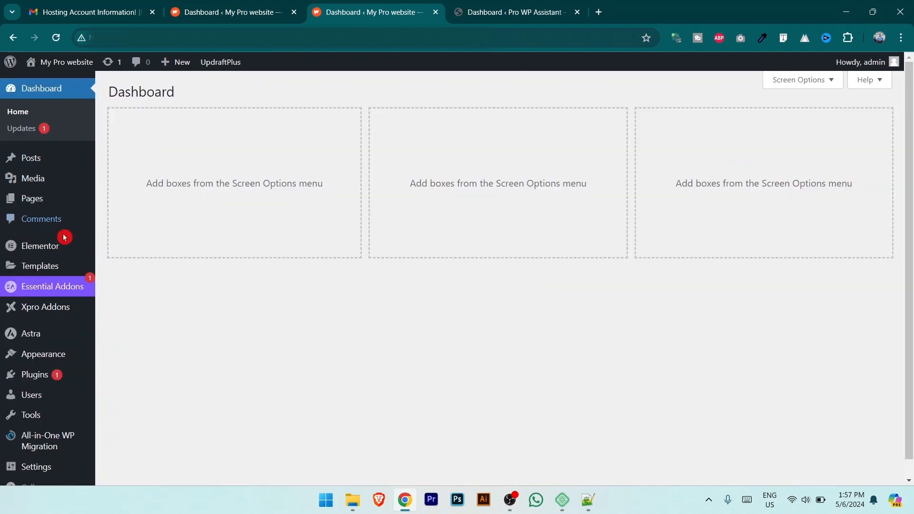
- Export the local site to a file with All-in-One WP Migration and download the my-pro-website.local backup
scroll(55, 286, down, 1)
mouse_move(36, 429)
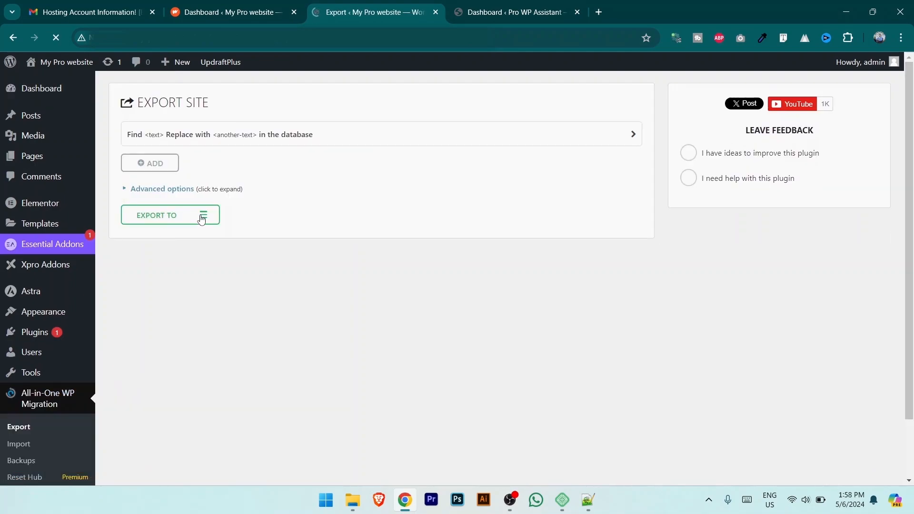
click(197, 218)
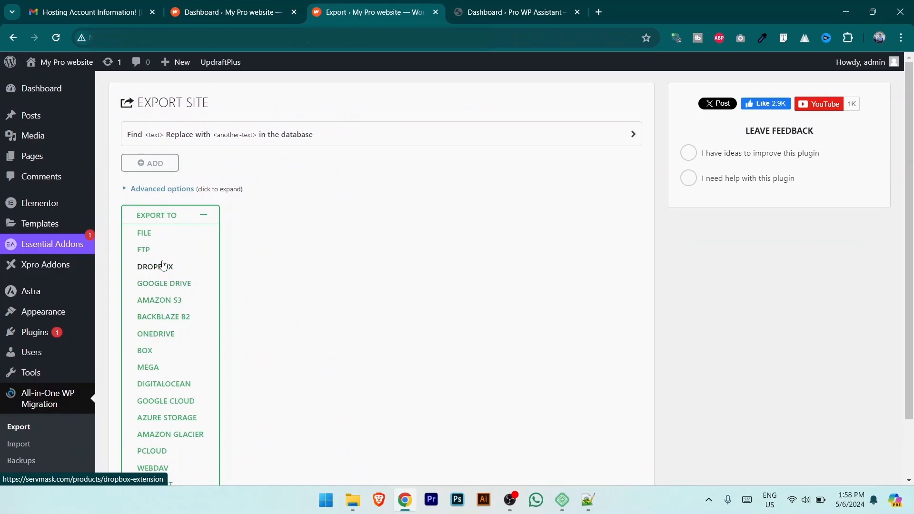
click(153, 237)
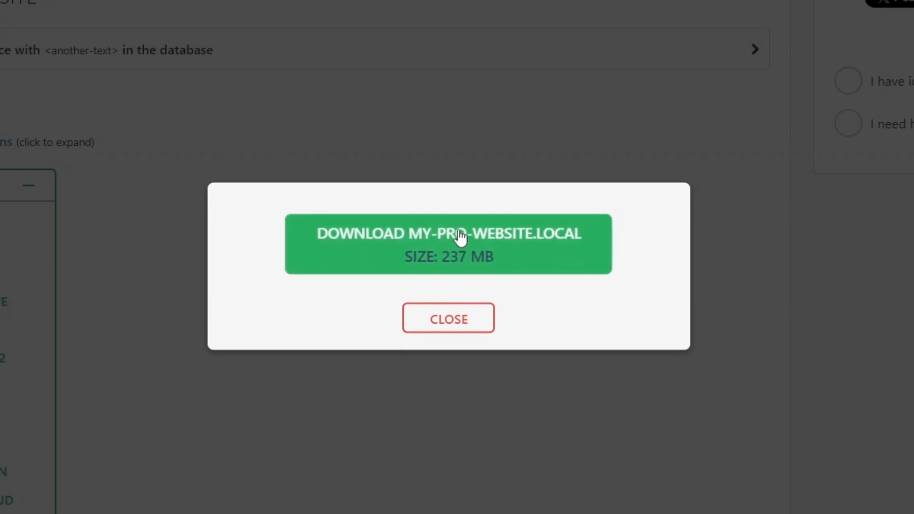
click(458, 251)
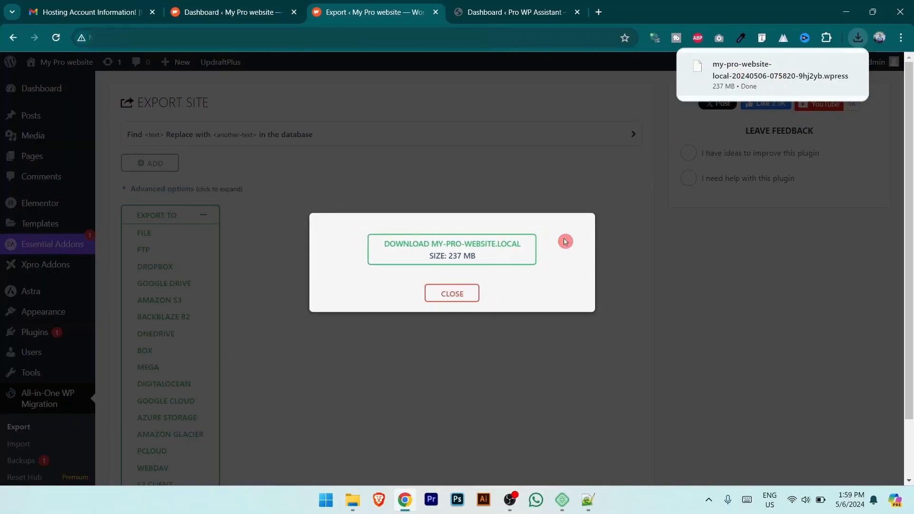
click(466, 293)
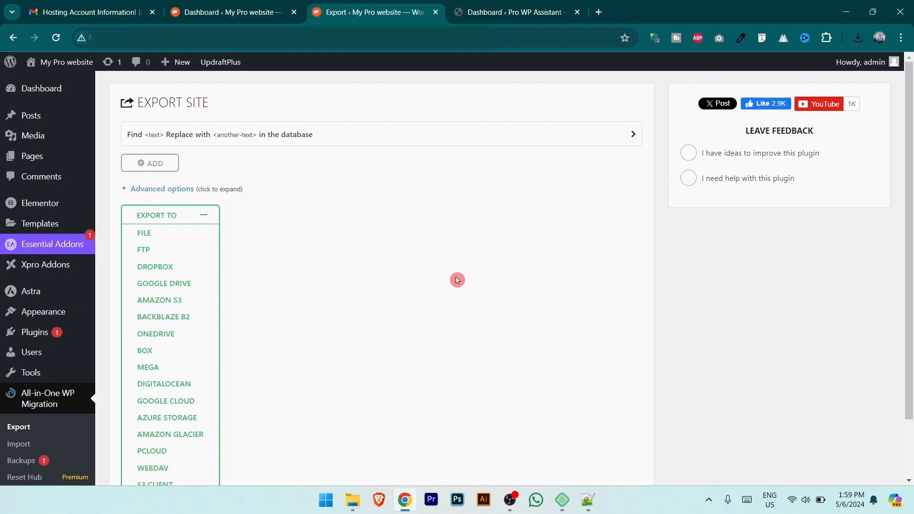
- Install and activate the All-in-One WP Migration and Backup plugin on the live Pro WP Assistant site, and return to its dashboard
click(518, 3)
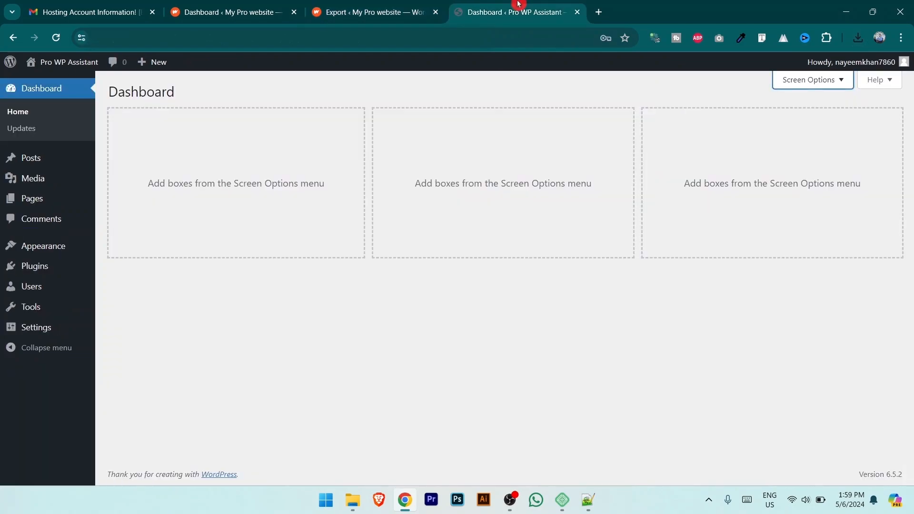
click(39, 271)
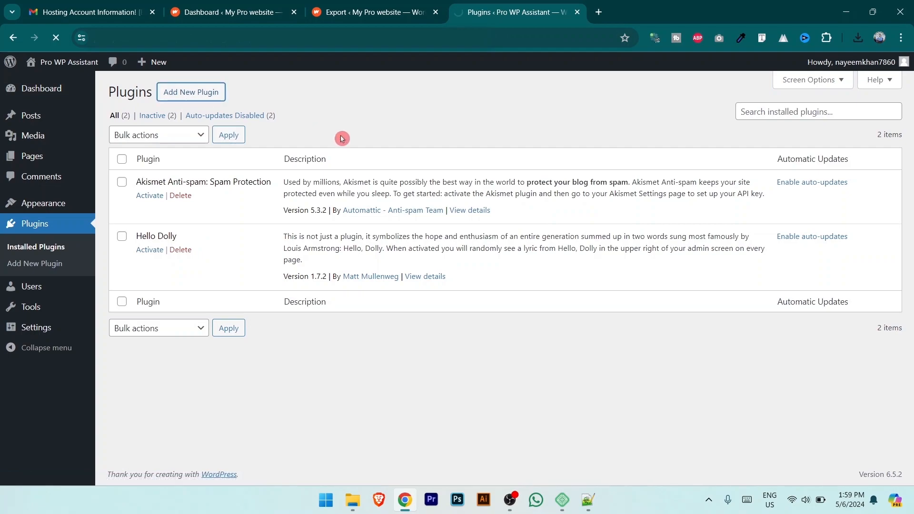
scroll(459, 253, down, 9)
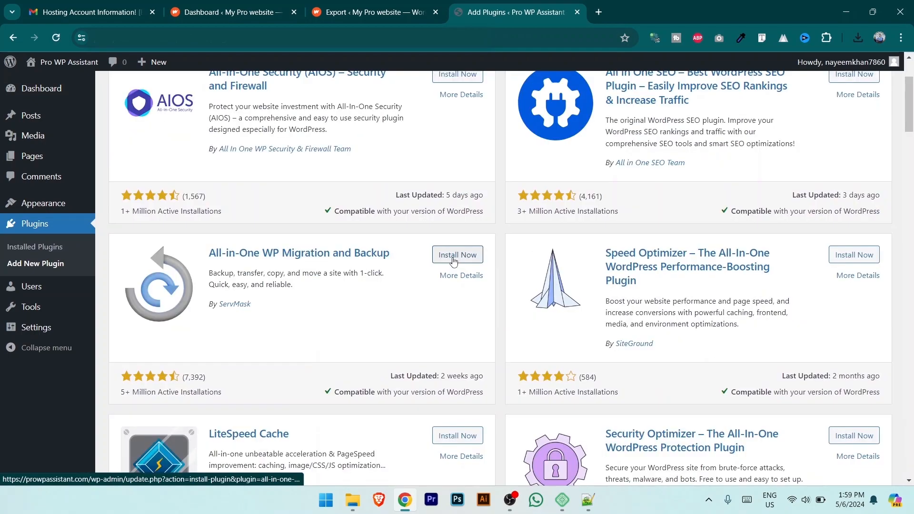
click(460, 255)
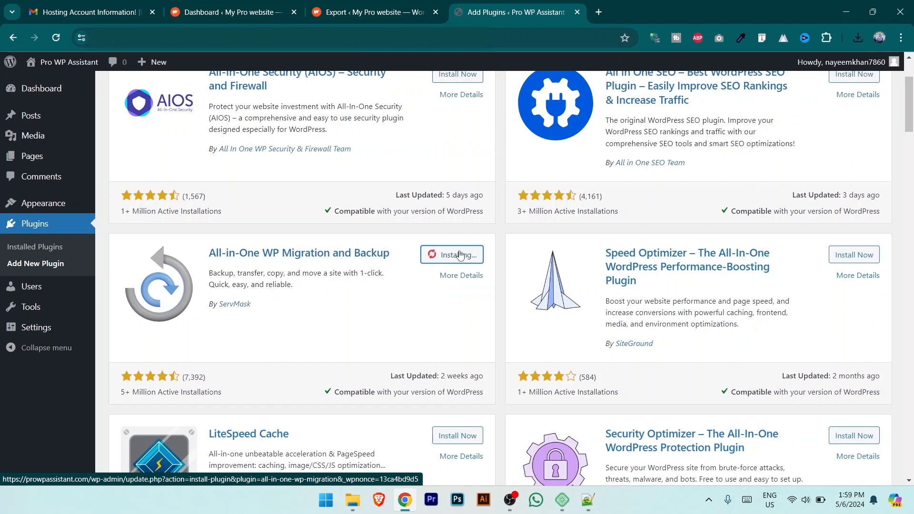
scroll(459, 255, up, 3)
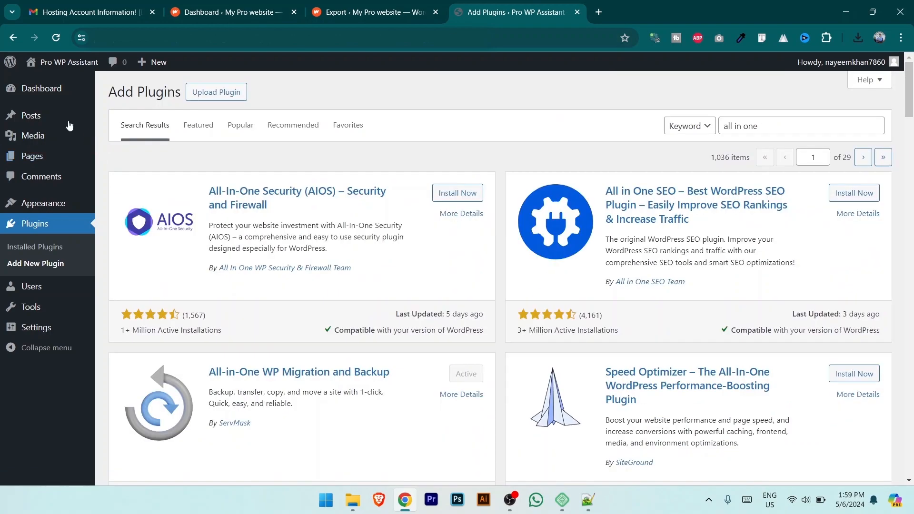
click(41, 91)
mouse_move(43, 338)
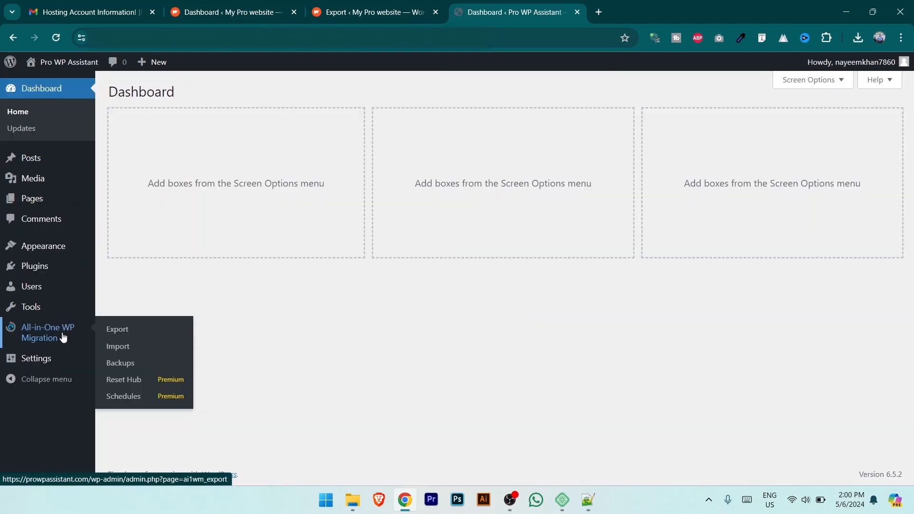
click(123, 352)
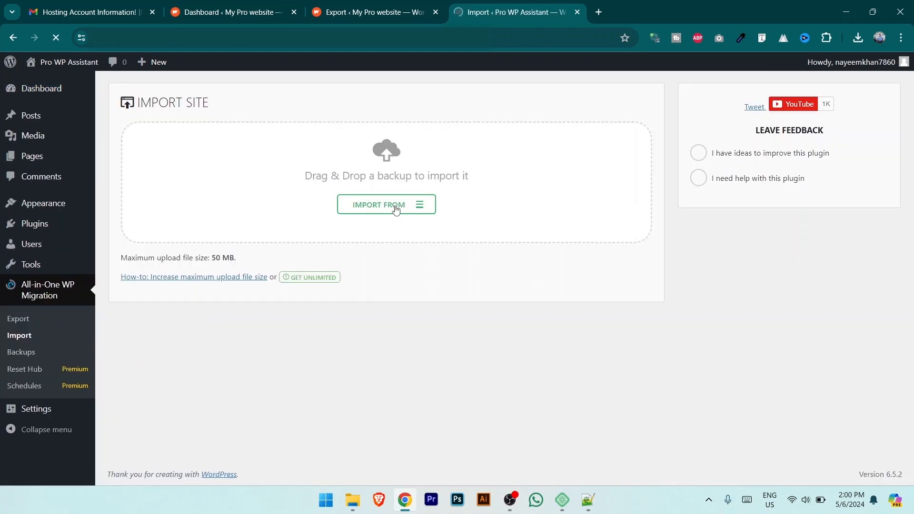
click(408, 205)
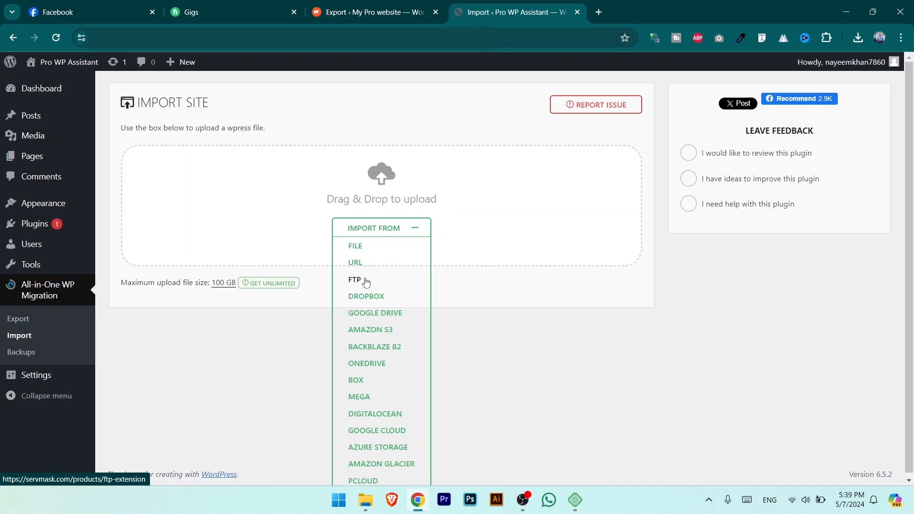
click(523, 335)
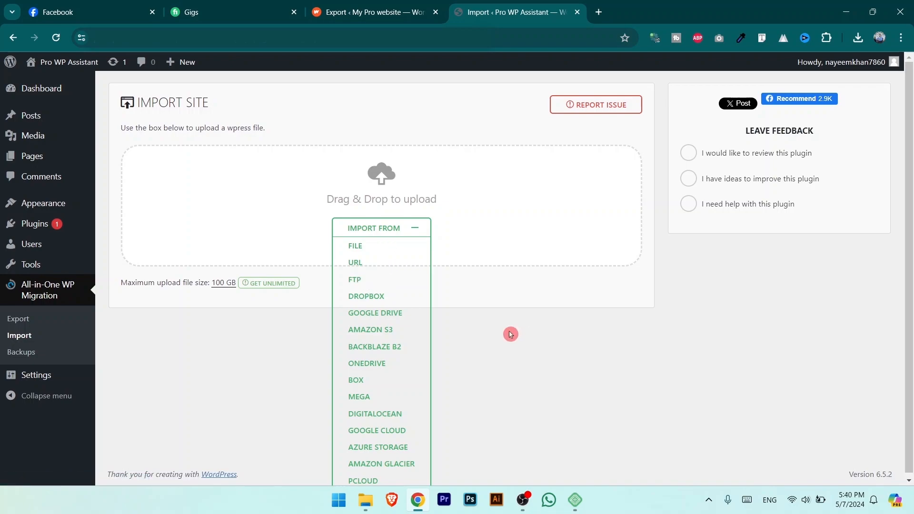
click(360, 251)
click(204, 153)
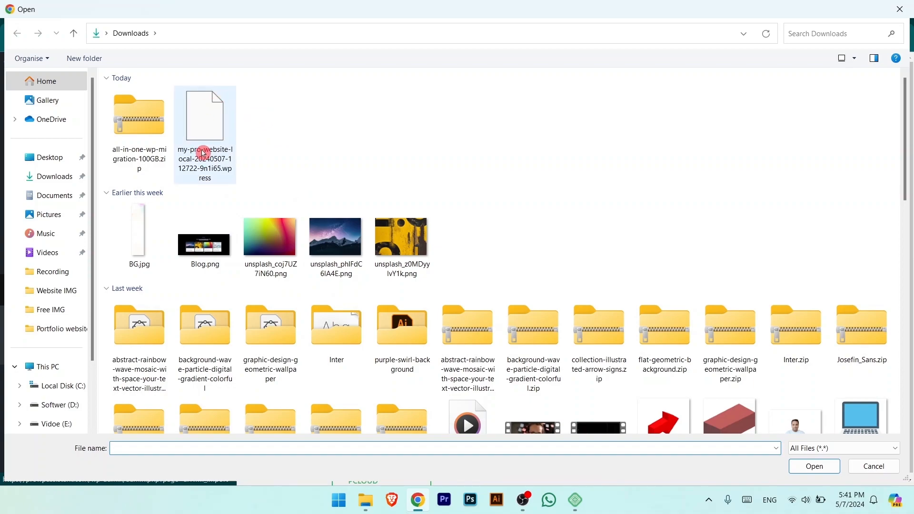
click(214, 132)
click(815, 466)
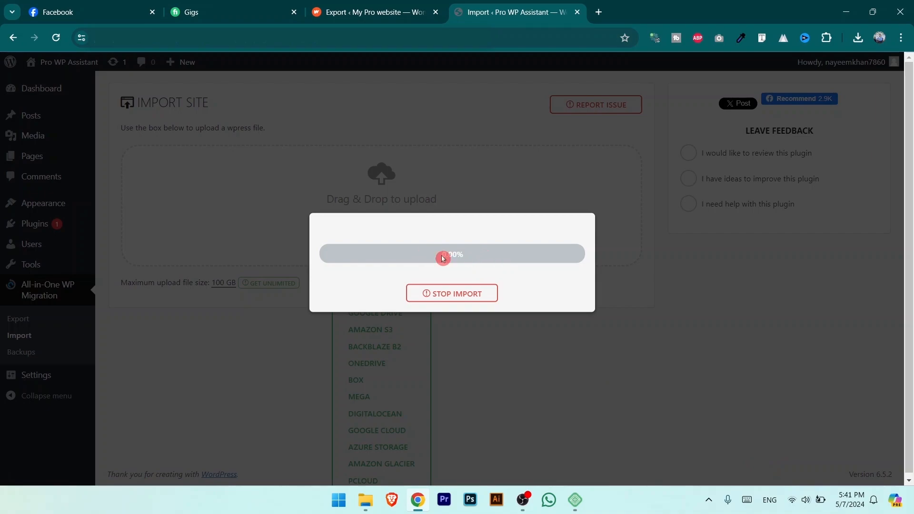
drag(439, 258, 467, 259)
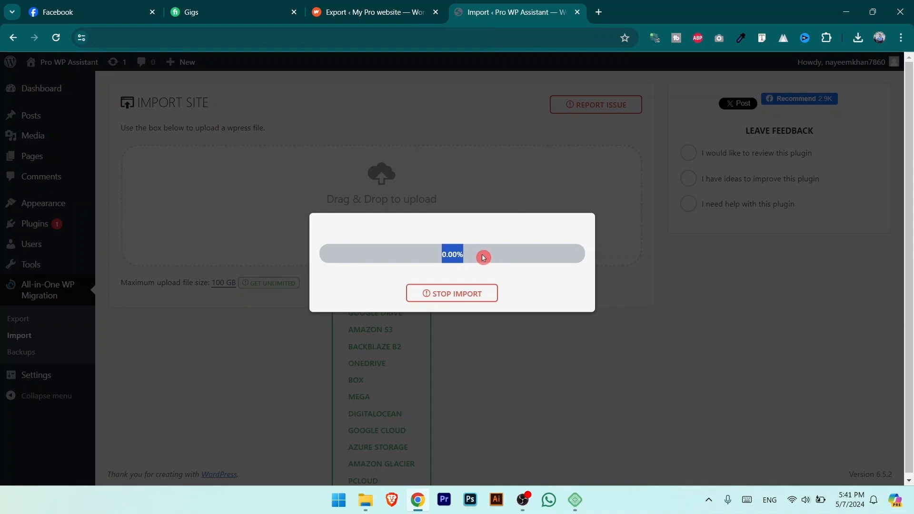
click(484, 258)
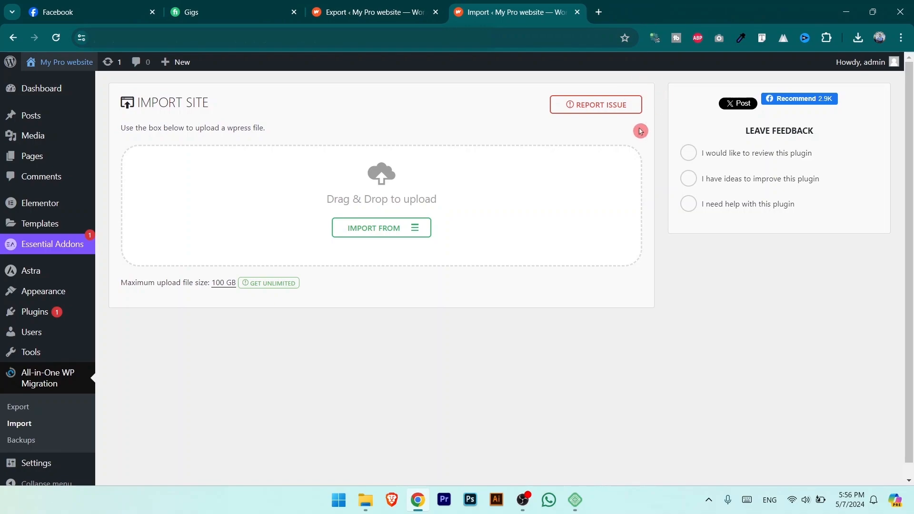
- Open the live site's home page in a new tab and look through its opening sections
mouse_move(30, 96)
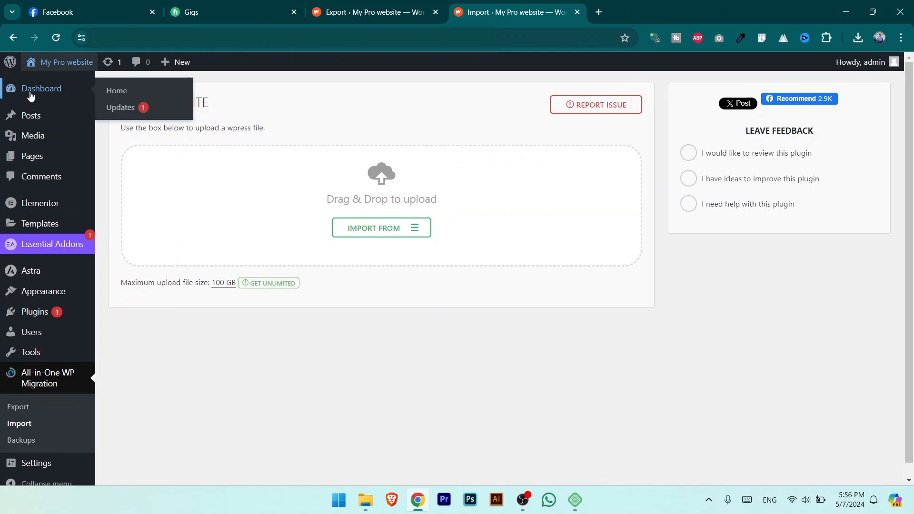
mouse_move(56, 63)
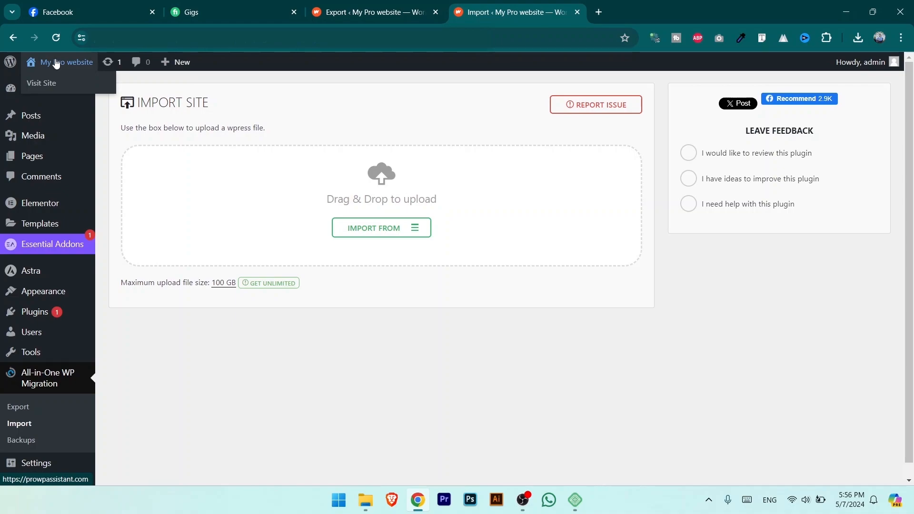
middle_click(39, 86)
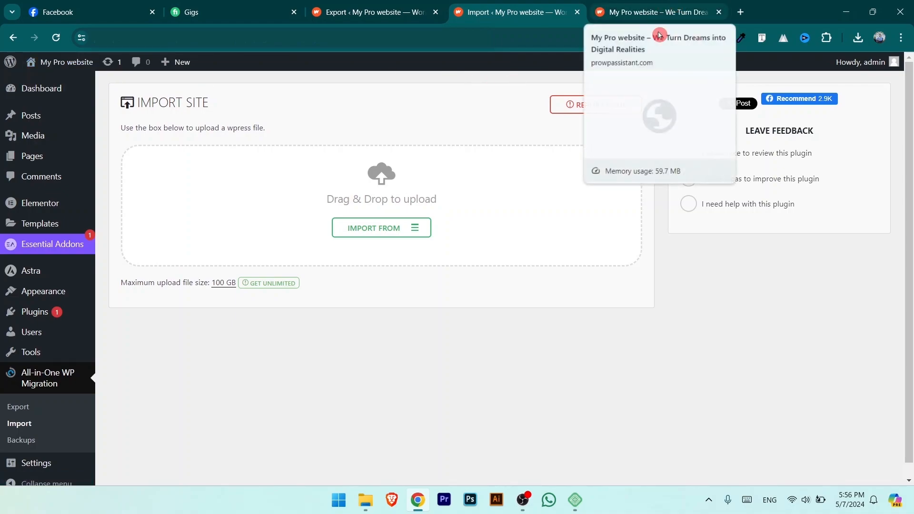
click(651, 8)
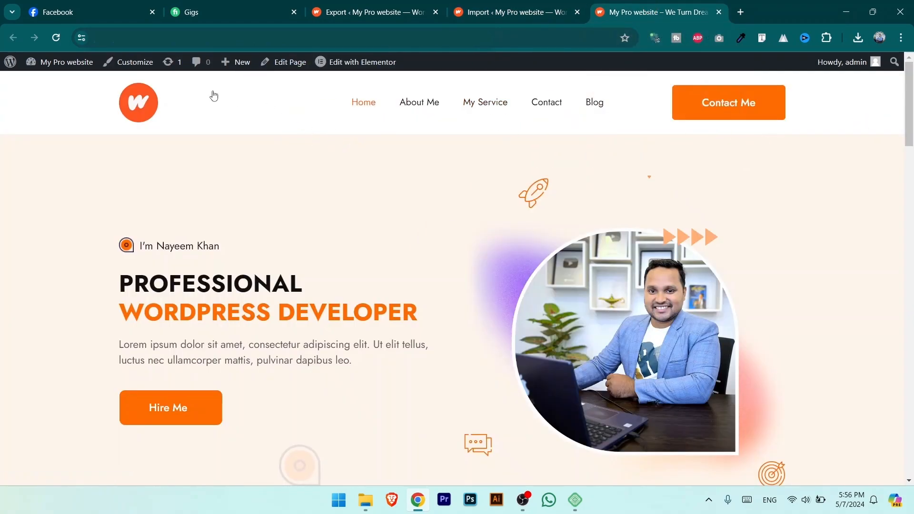
scroll(170, 171, down, 10)
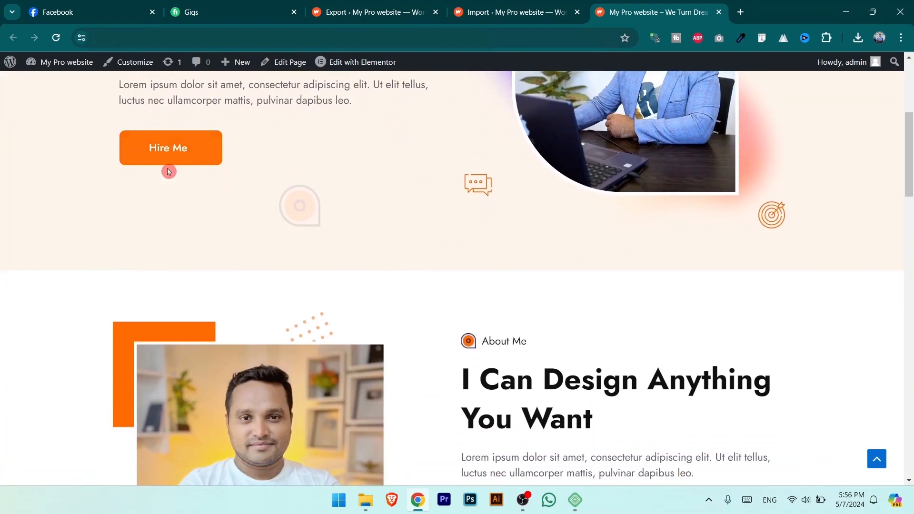
scroll(172, 165, up, 10)
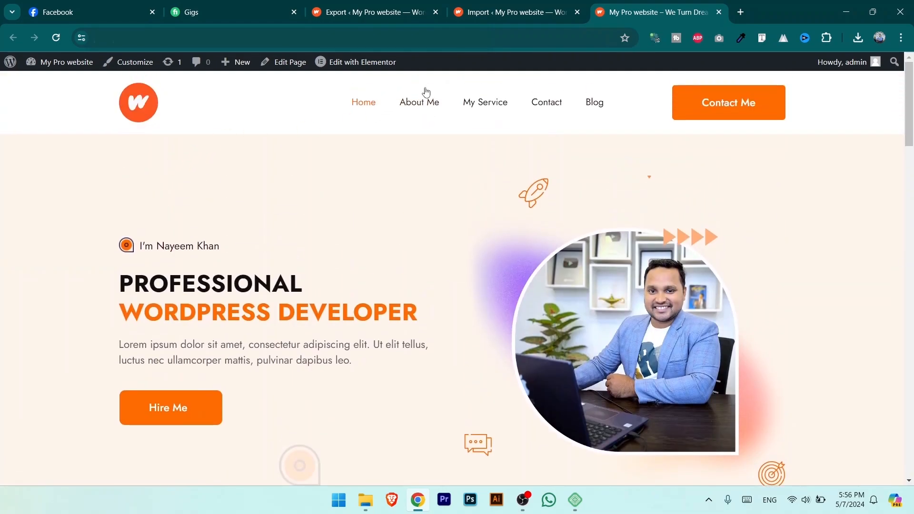
- Open the local site's home page and place the live site's tab directly beside it
click(381, 12)
click(450, 291)
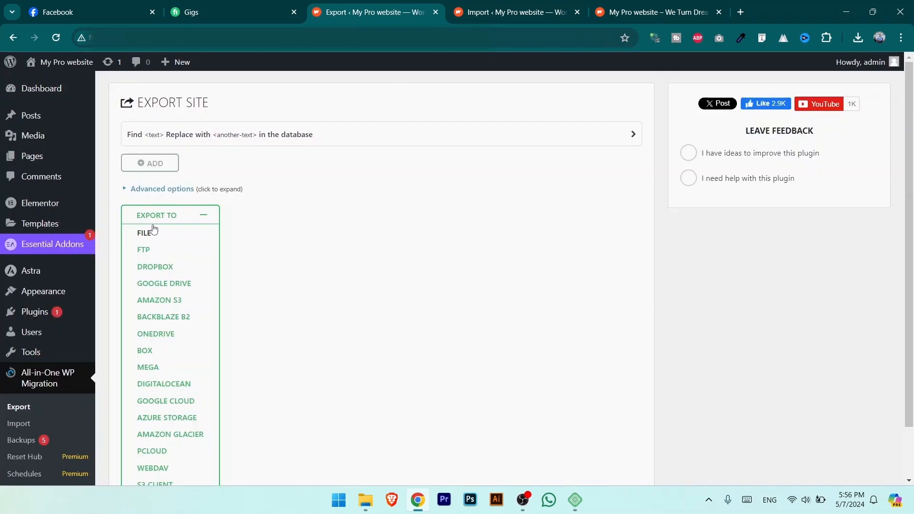
mouse_move(51, 64)
click(51, 88)
drag(669, 8, 551, 6)
- Compare the sections and web addresses of the local and live home pages
scroll(508, 94, down, 15)
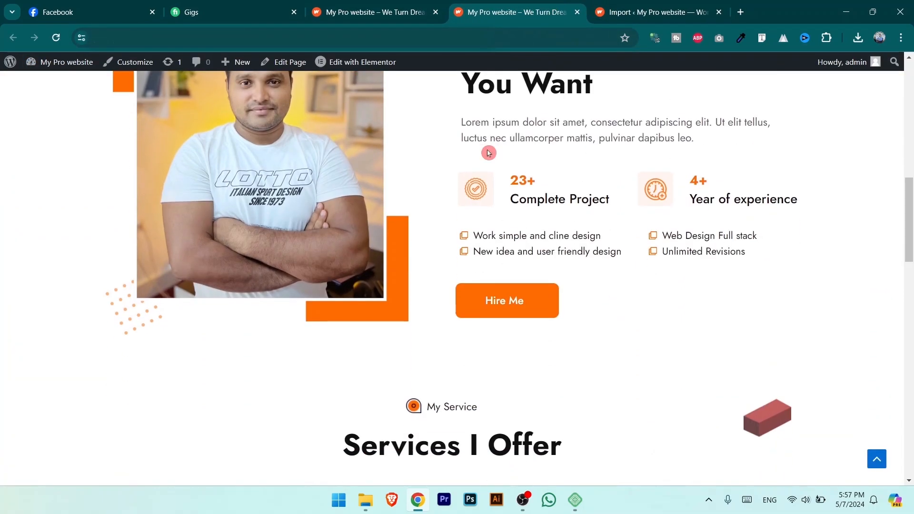
click(419, 3)
scroll(457, 278, down, 10)
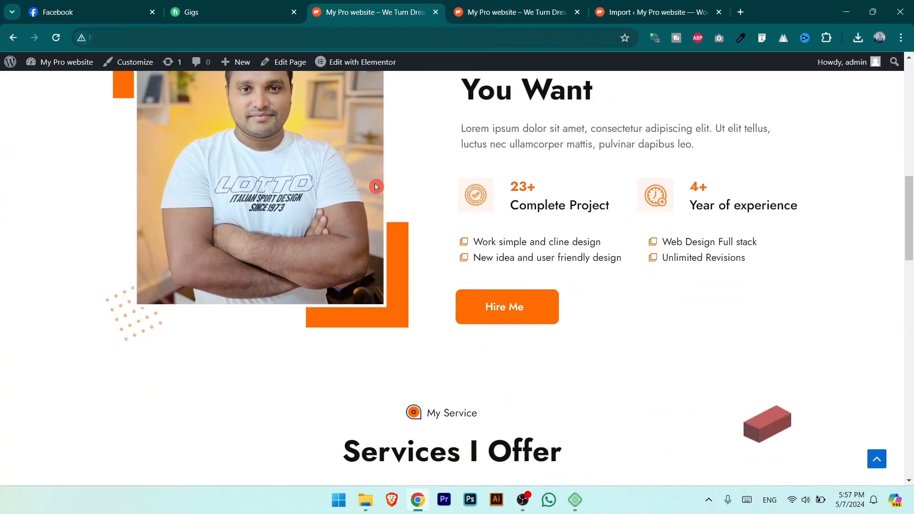
click(124, 33)
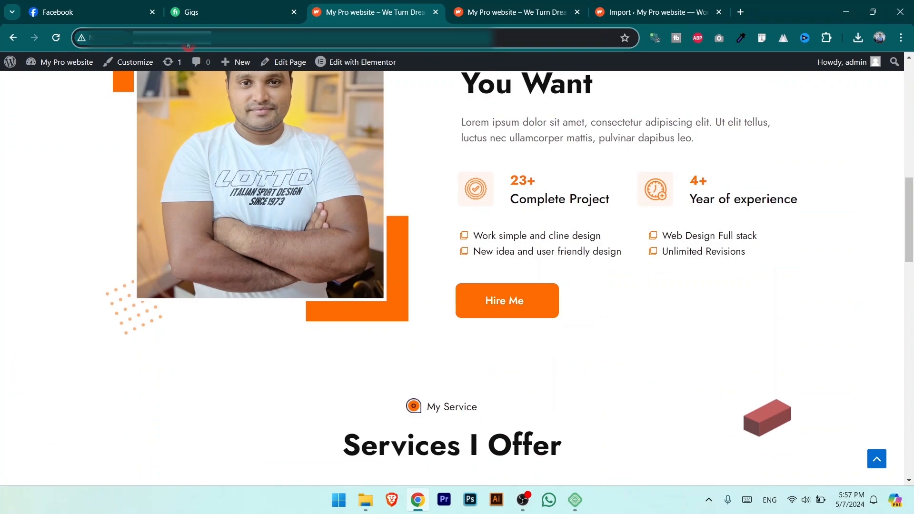
click(536, 8)
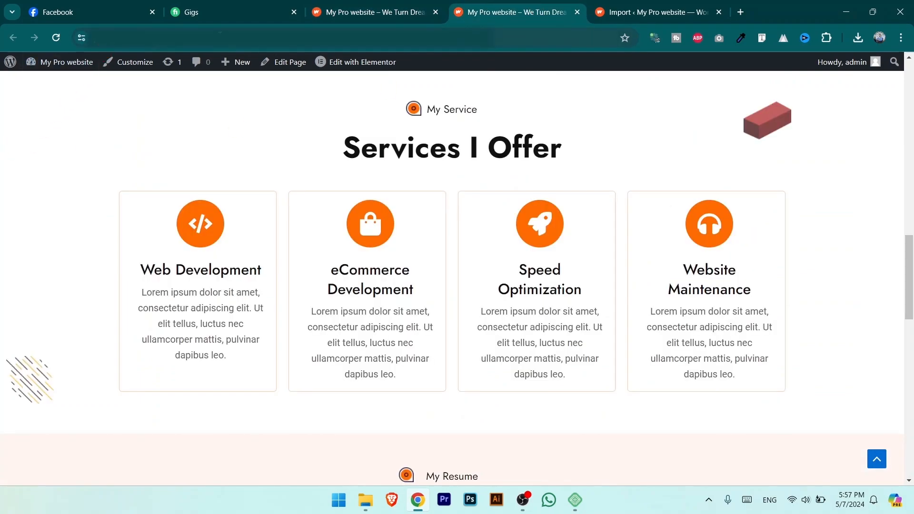
click(82, 38)
scroll(278, 151, down, 15)
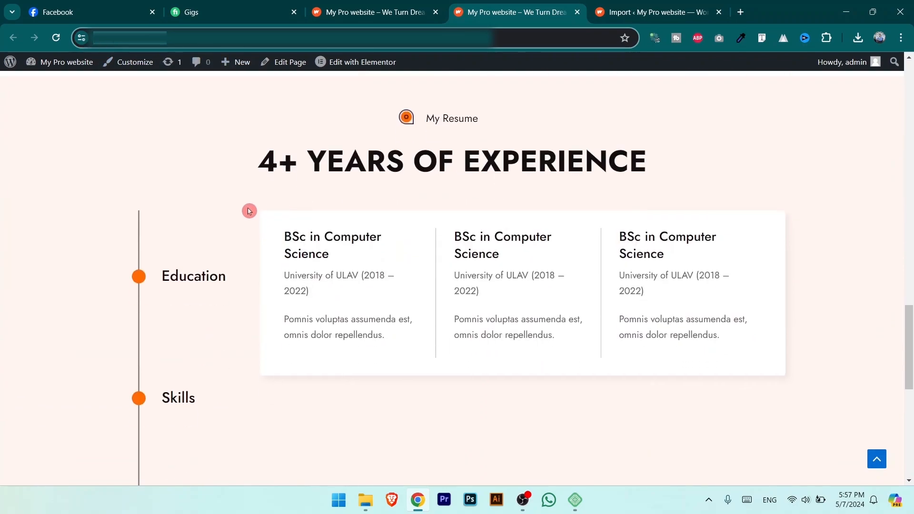